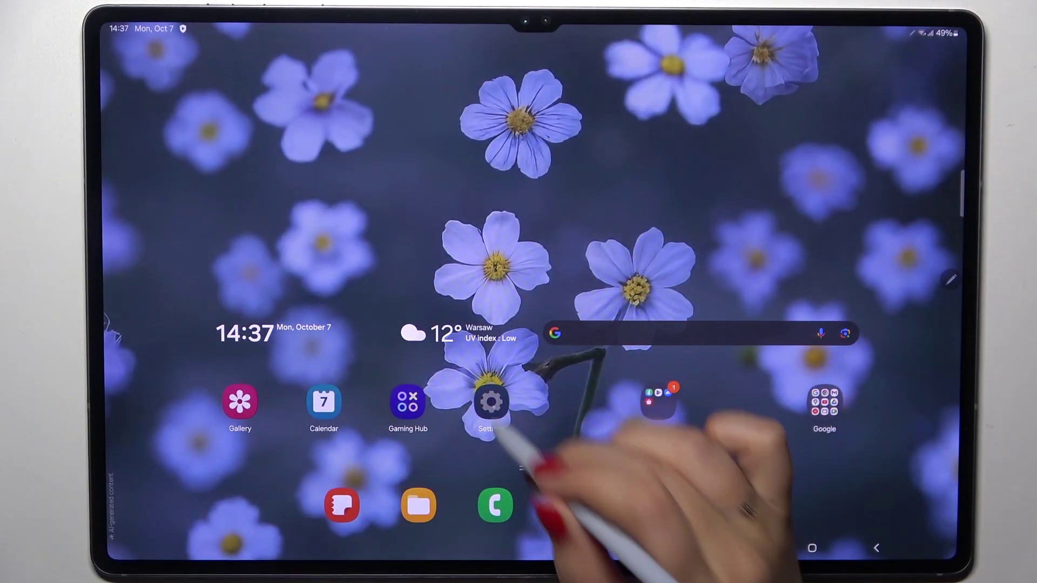
# - Open device Settings, after a brief home-screen detour, and reach General management
pyautogui.click(490, 400)
pyautogui.scroll(10, 292, 308)
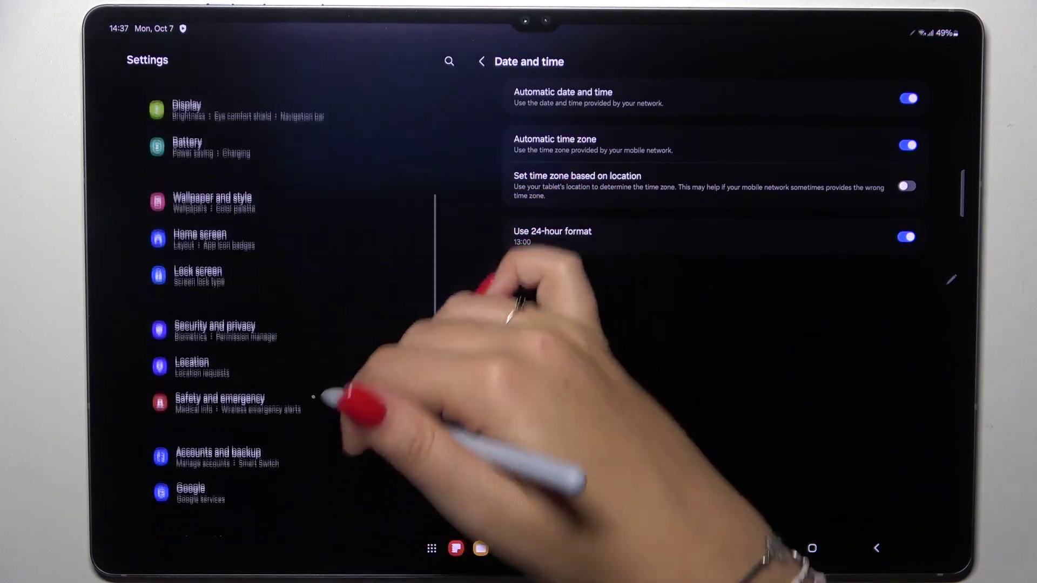
pyautogui.scroll(-10, 293, 308)
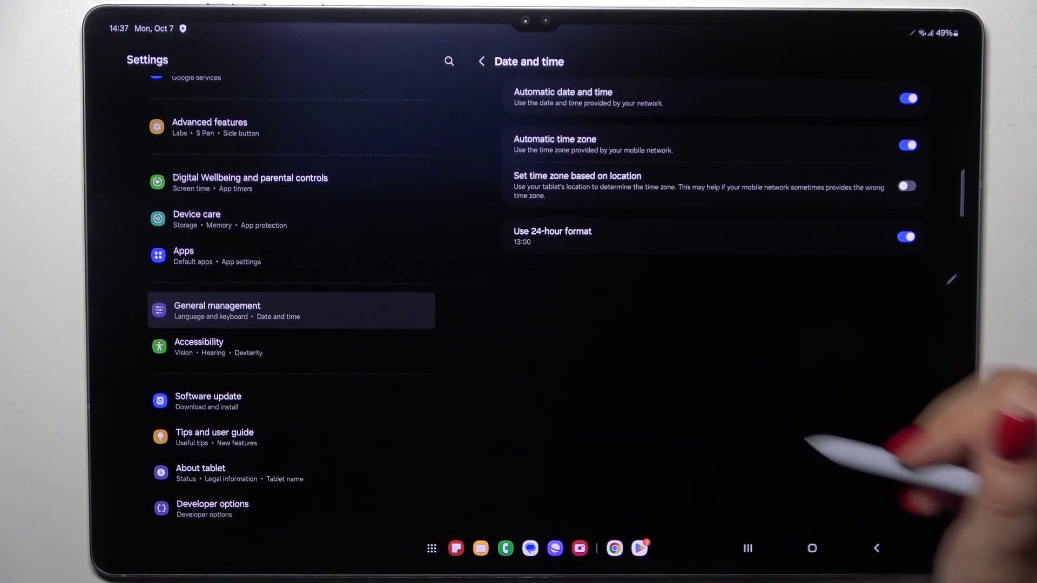
pyautogui.click(876, 548)
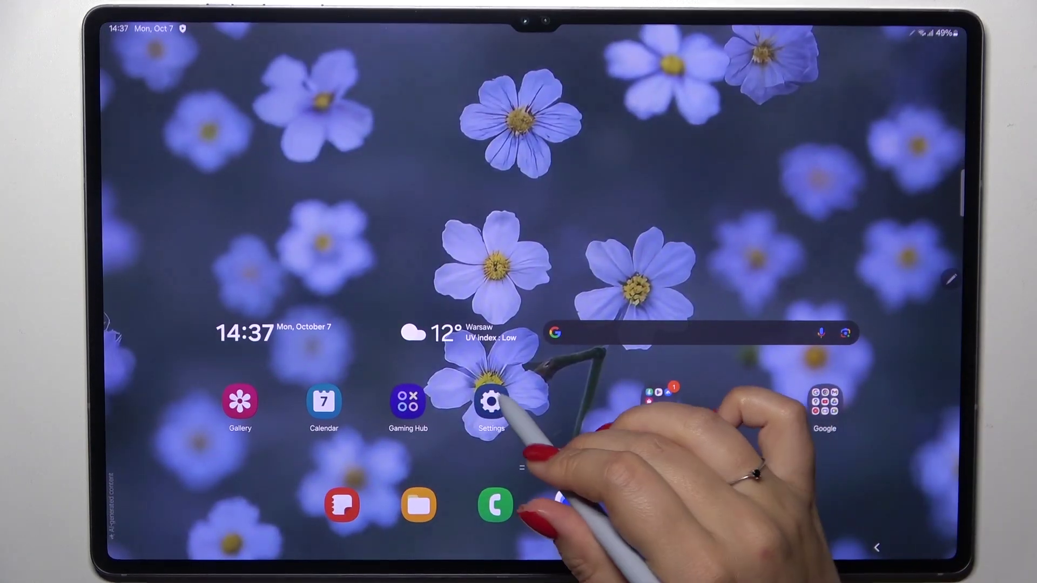
pyautogui.click(491, 401)
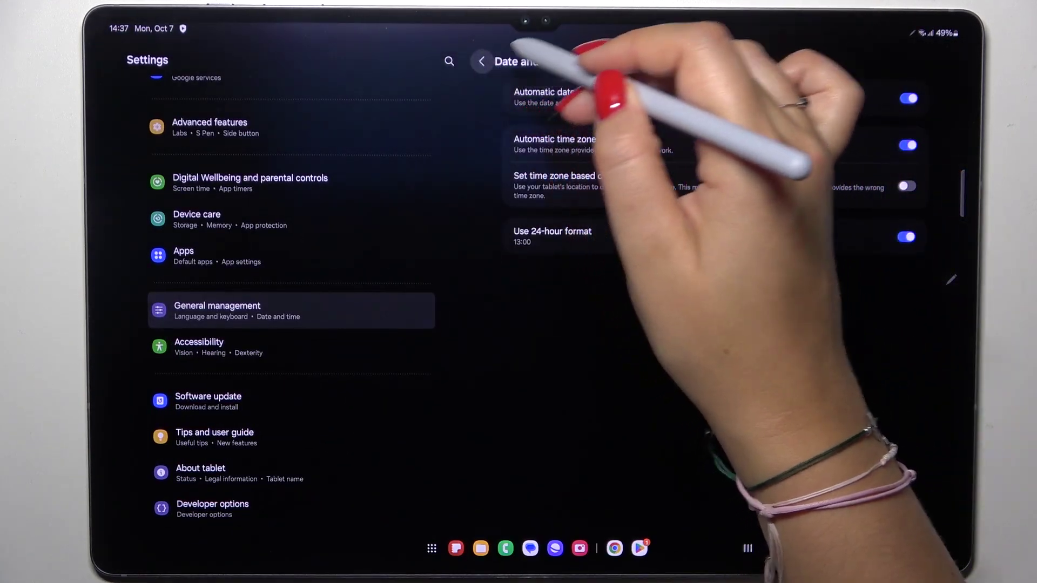
pyautogui.click(482, 61)
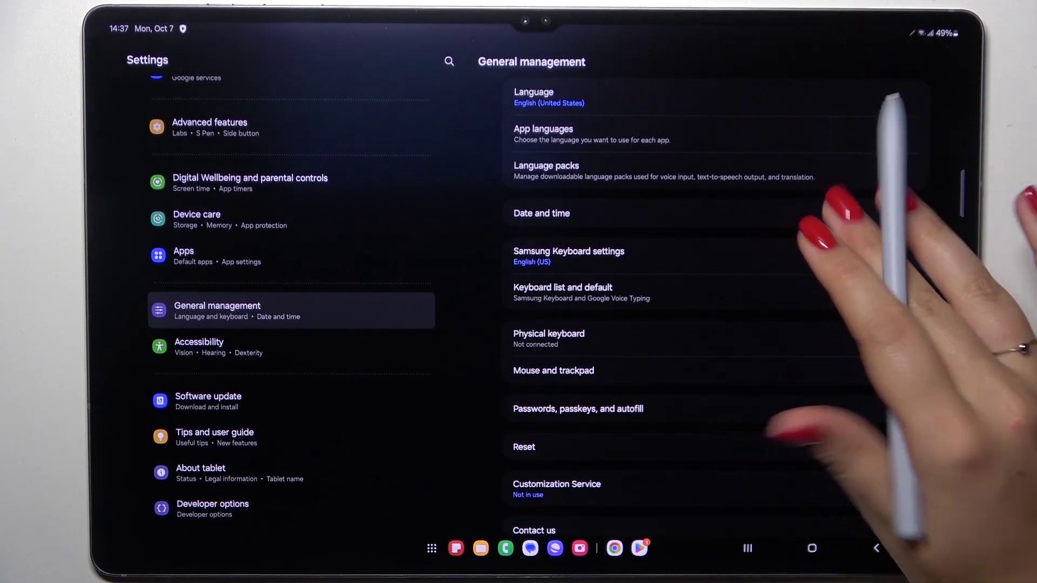
# - Open Language, start Add language, and scroll the list toward Gikuyu (Kenya)
pyautogui.click(831, 92)
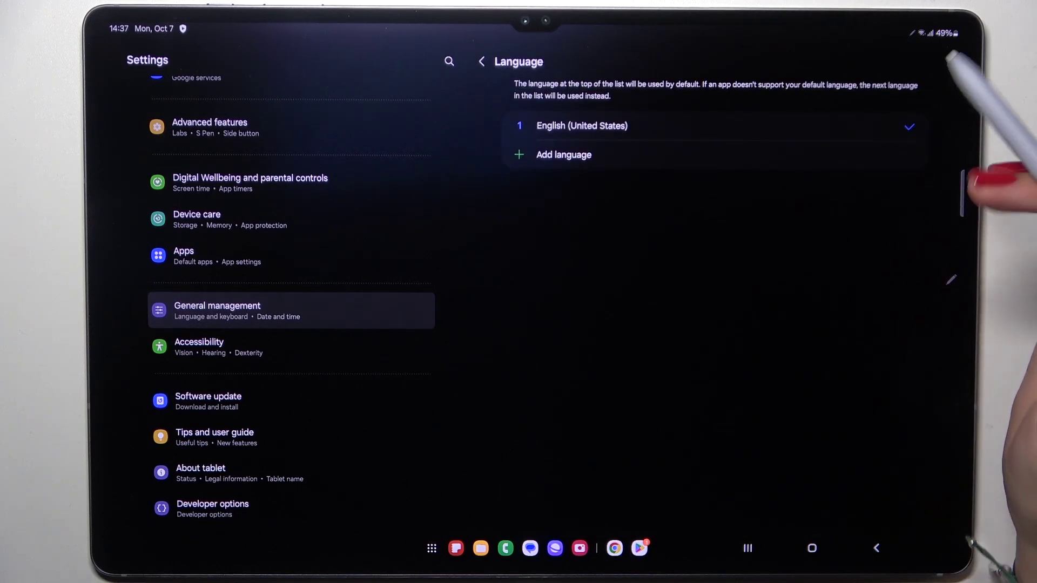
pyautogui.click(878, 156)
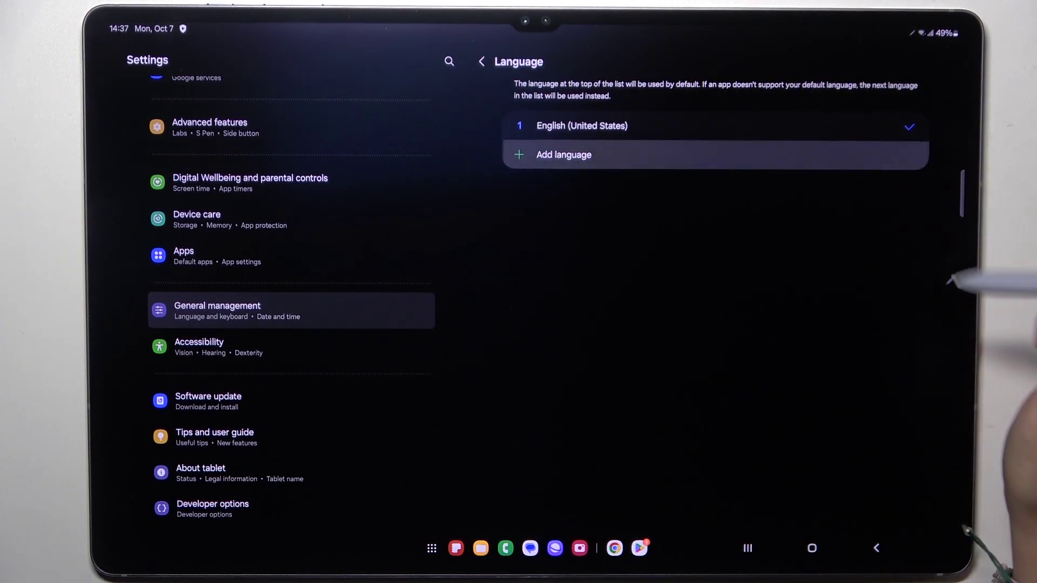
pyautogui.moveTo(922, 94); pyautogui.dragTo(918, 276)
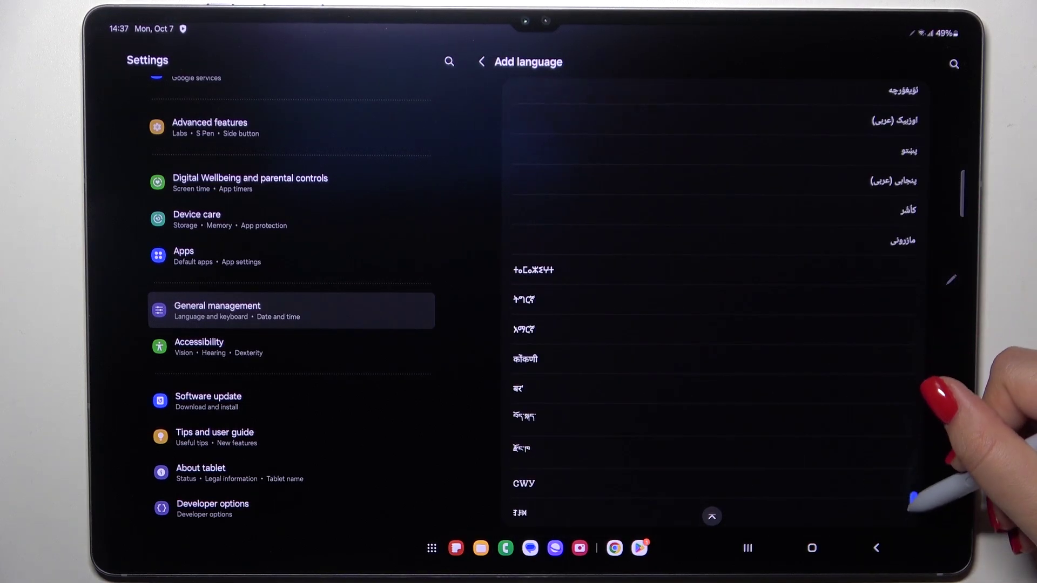
pyautogui.moveTo(915, 409); pyautogui.dragTo(914, 444)
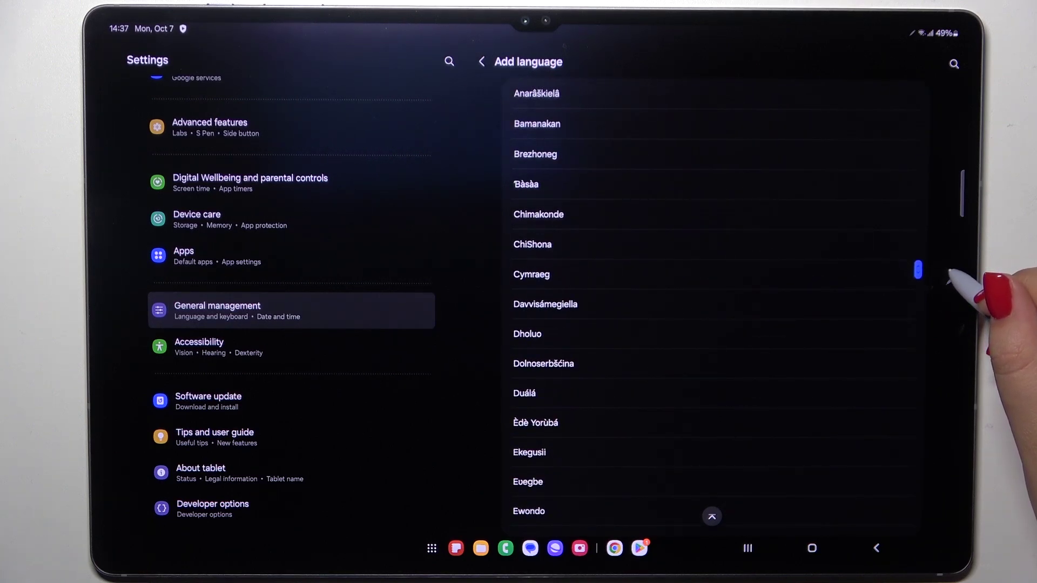
pyautogui.scroll(-1, 713, 303)
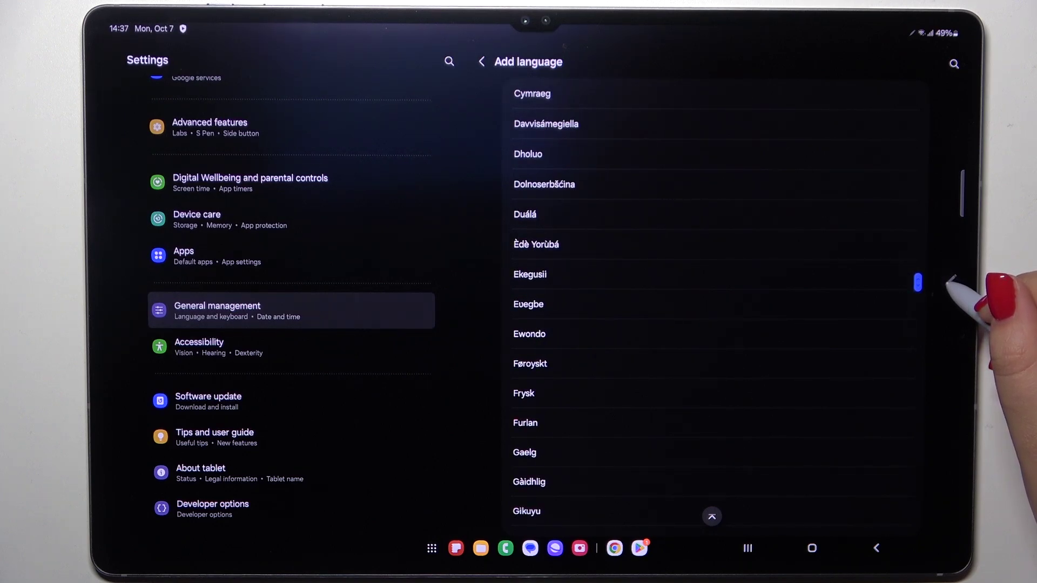
pyautogui.scroll(-1, 713, 304)
pyautogui.scroll(-1, 713, 305)
pyautogui.scroll(-4, 713, 304)
pyautogui.scroll(-1, 713, 304)
# - Add Gikuyu (Kenya) and confirm it as the default language
pyautogui.click(851, 315)
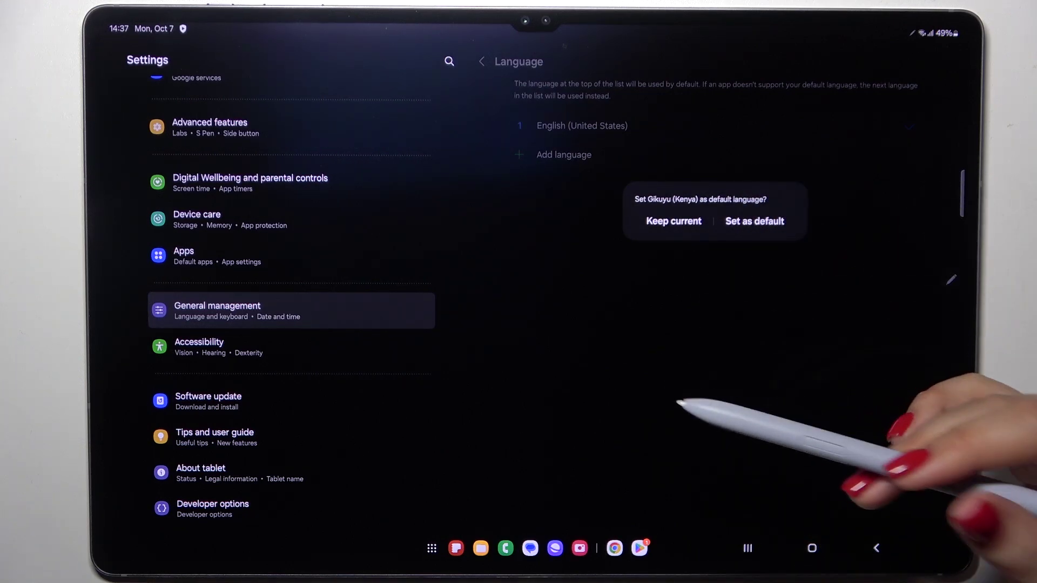
pyautogui.click(755, 222)
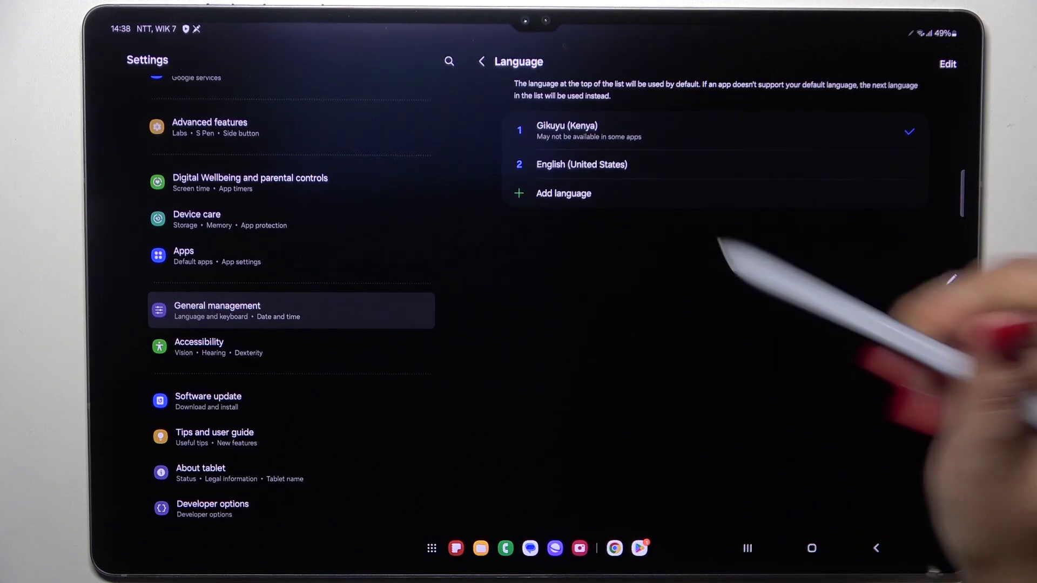
# - Add Deutsch with the Deutschland region and set it as the default language
pyautogui.click(665, 195)
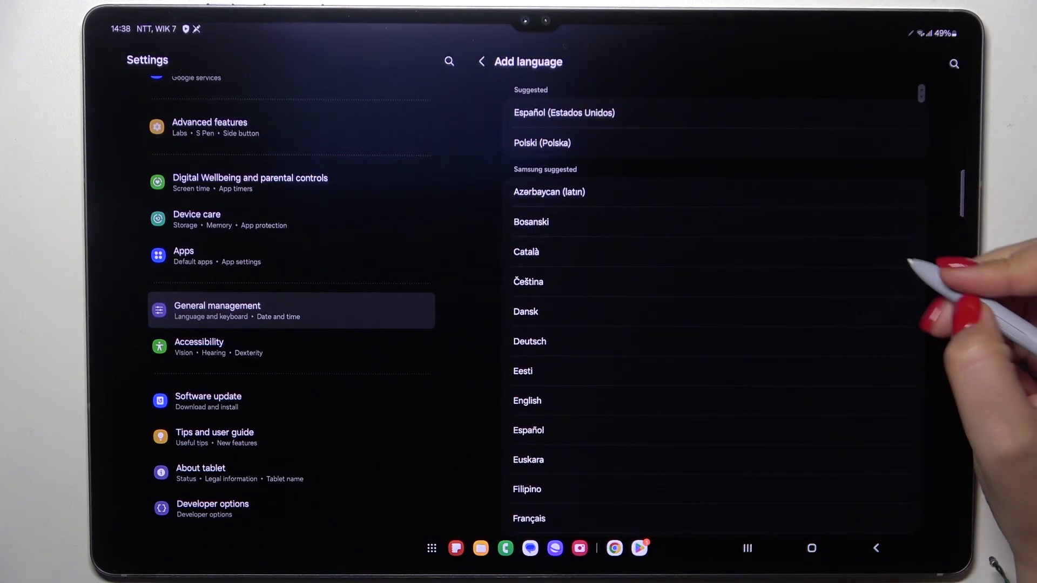
pyautogui.scroll(-2, 885, 309)
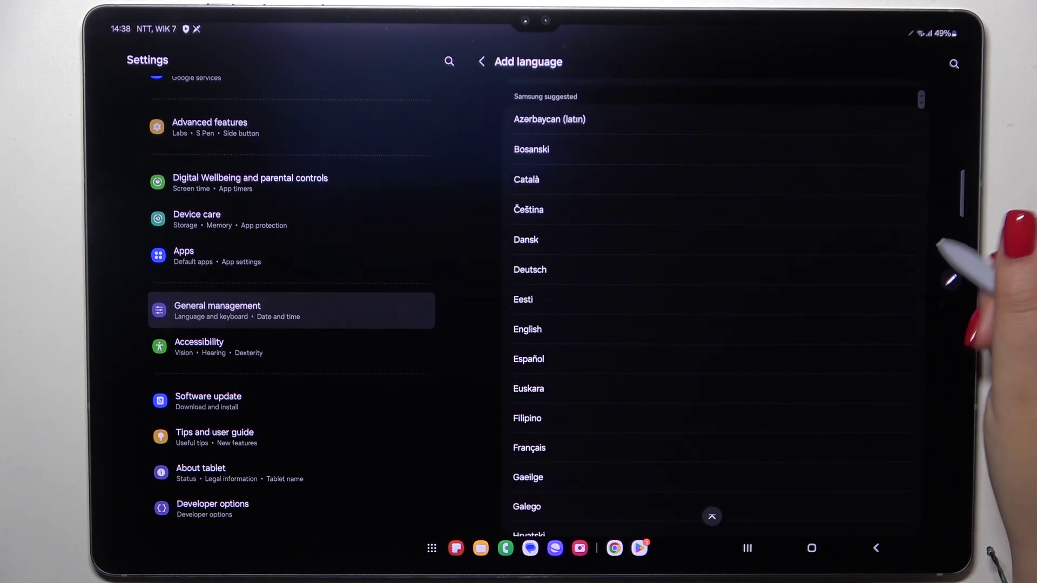
pyautogui.click(916, 271)
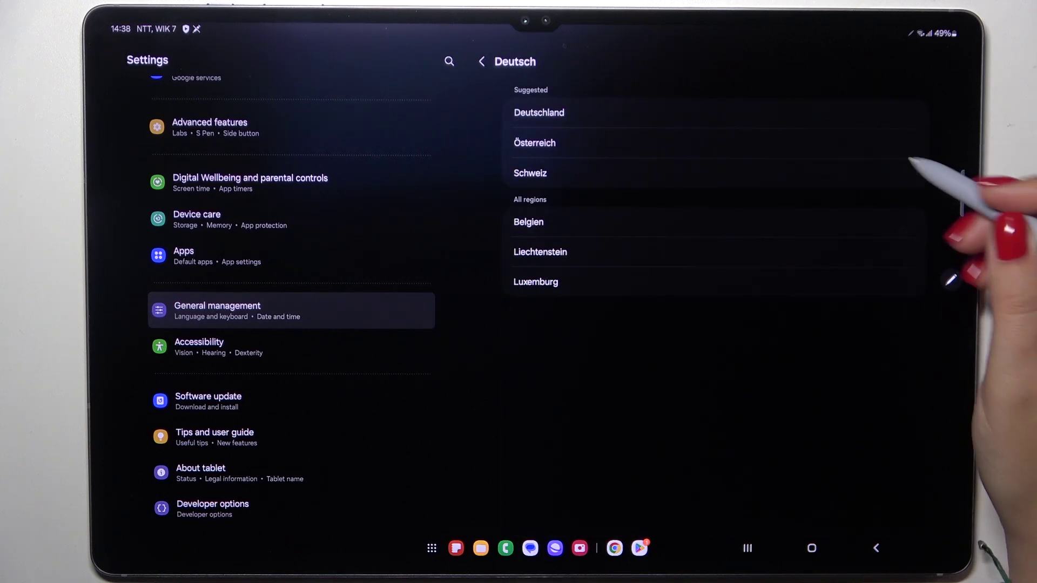
pyautogui.click(899, 113)
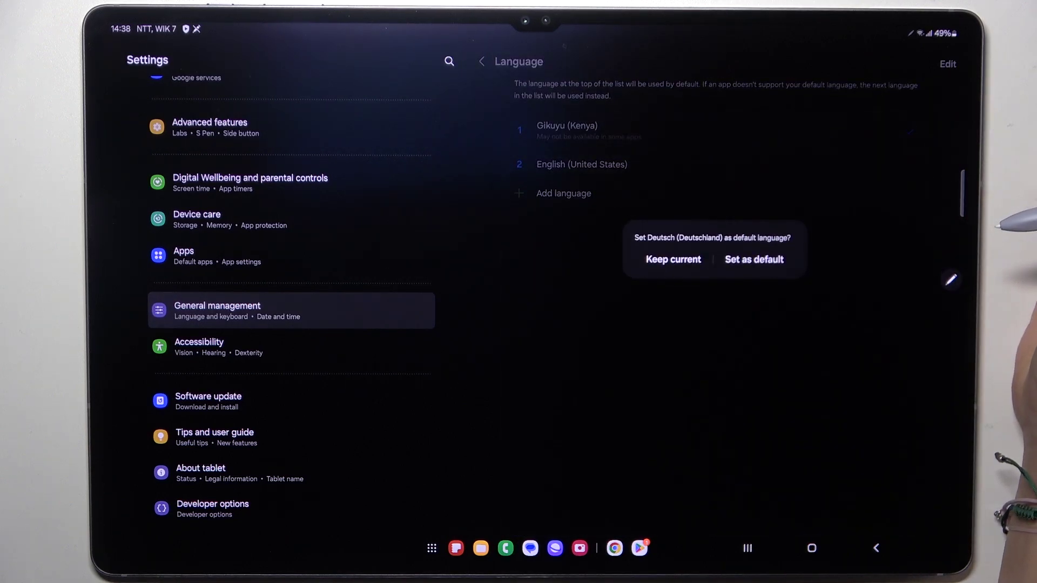
pyautogui.click(754, 260)
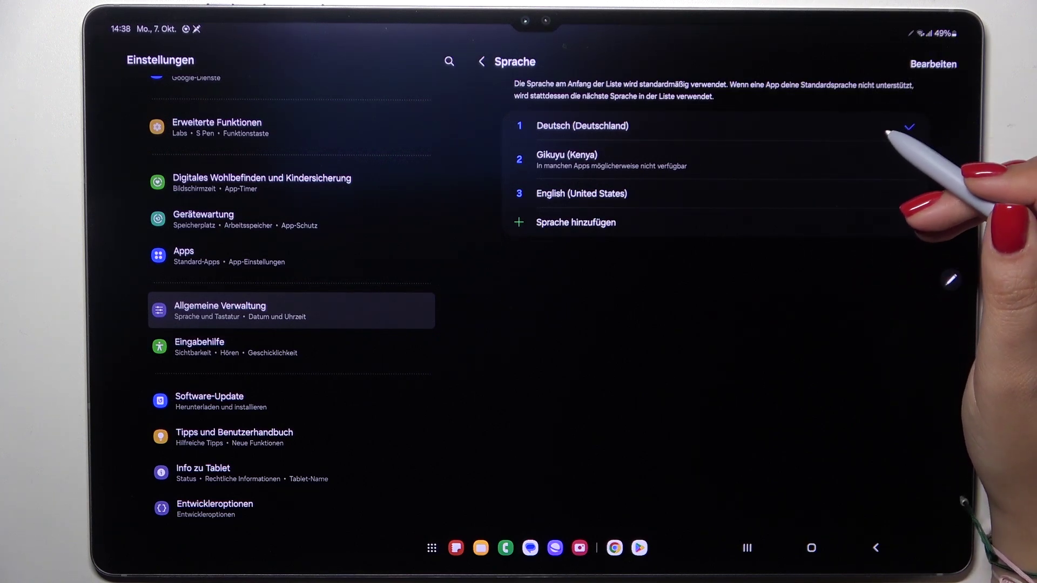
# - Select English (United States) and apply it with Anwenden as the system language
pyautogui.click(873, 195)
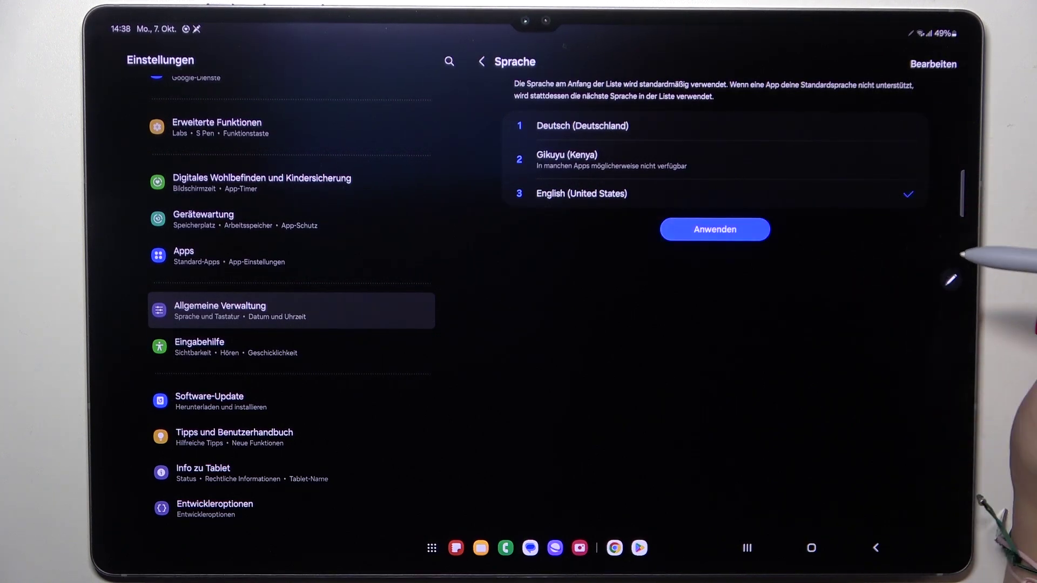
pyautogui.click(705, 230)
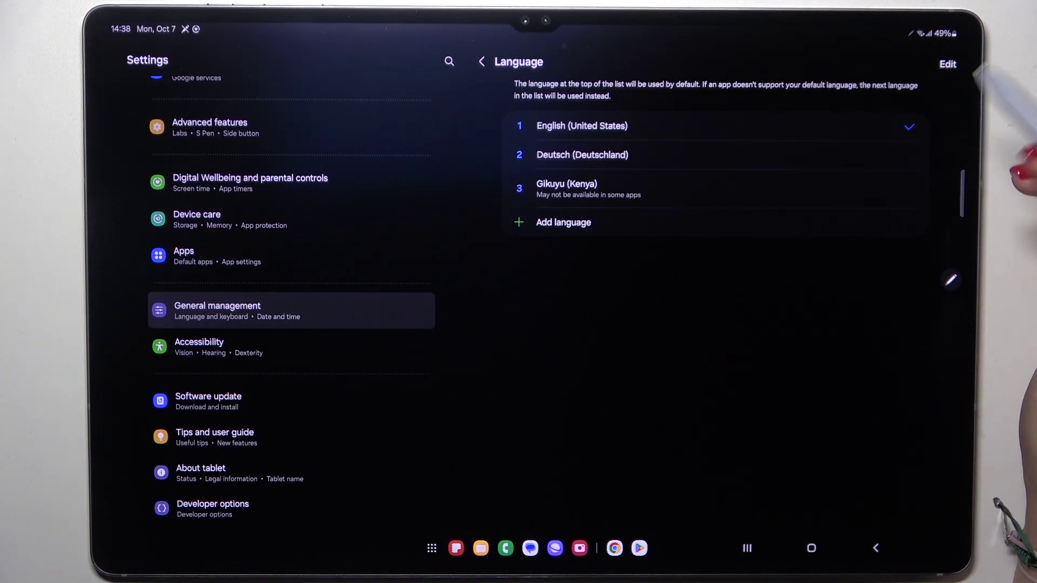
# - In edit mode, mark Deutsch and Gikuyu, then delete and confirm their removal
pyautogui.click(948, 63)
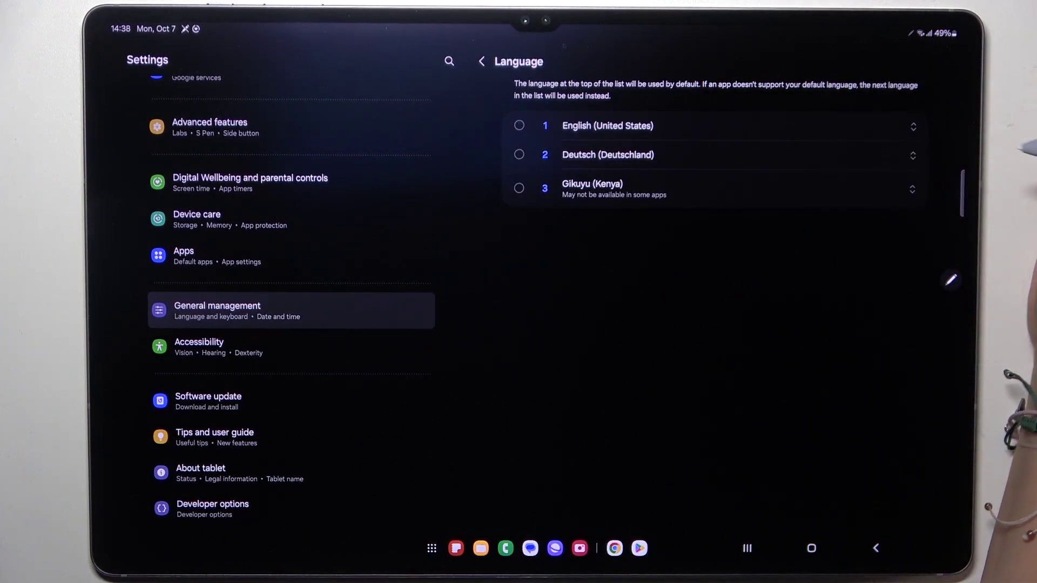
pyautogui.click(878, 155)
pyautogui.click(892, 188)
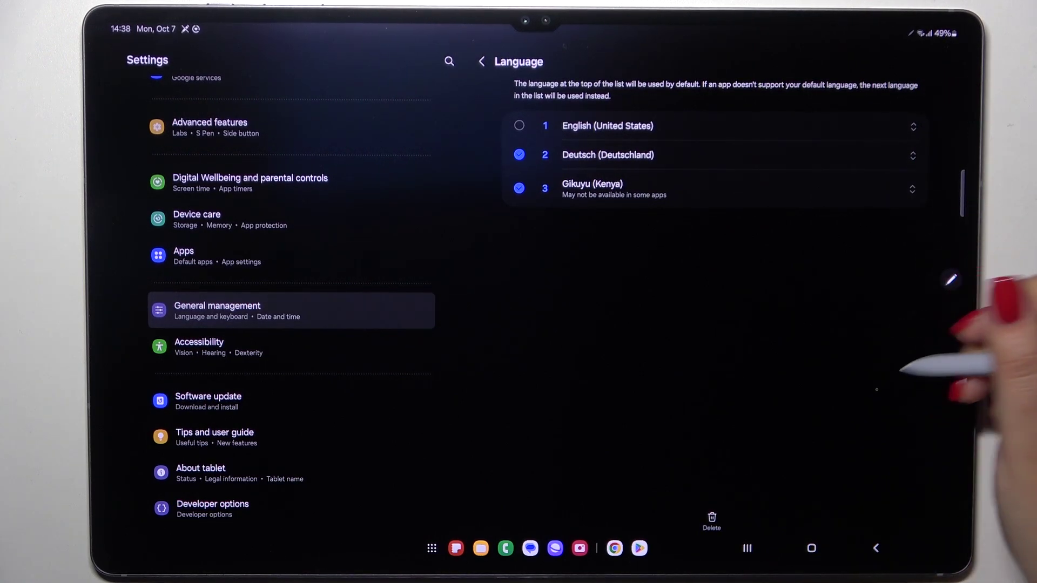
pyautogui.click(712, 522)
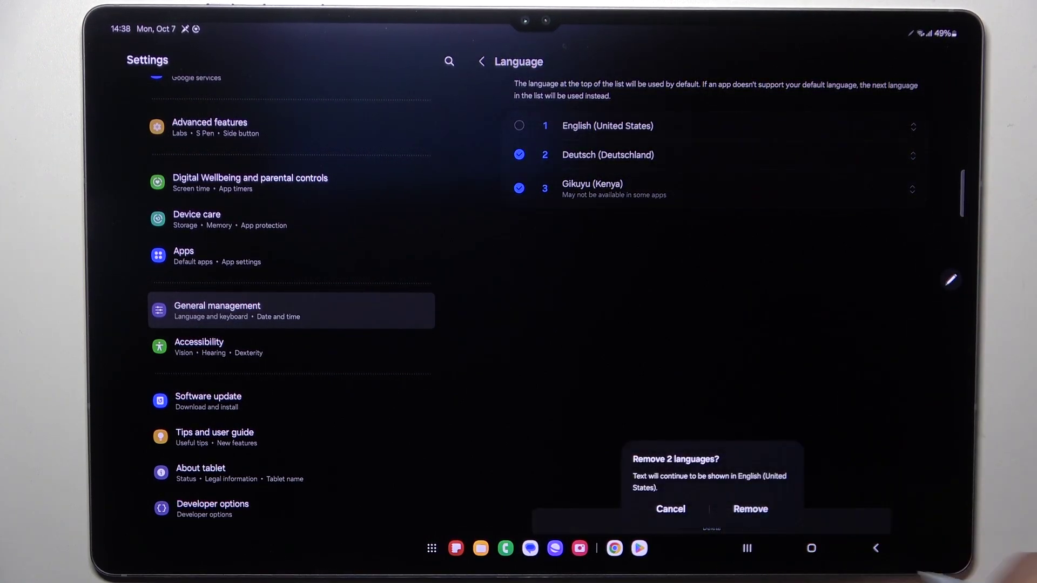
pyautogui.click(750, 509)
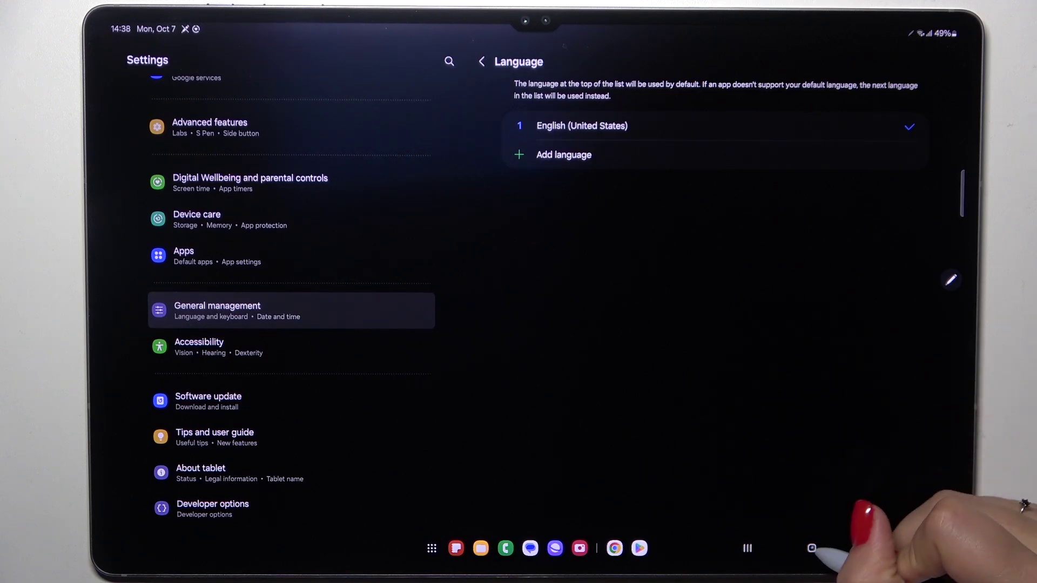
# - Leave Settings for the Android home screen using the Home button
pyautogui.click(811, 548)
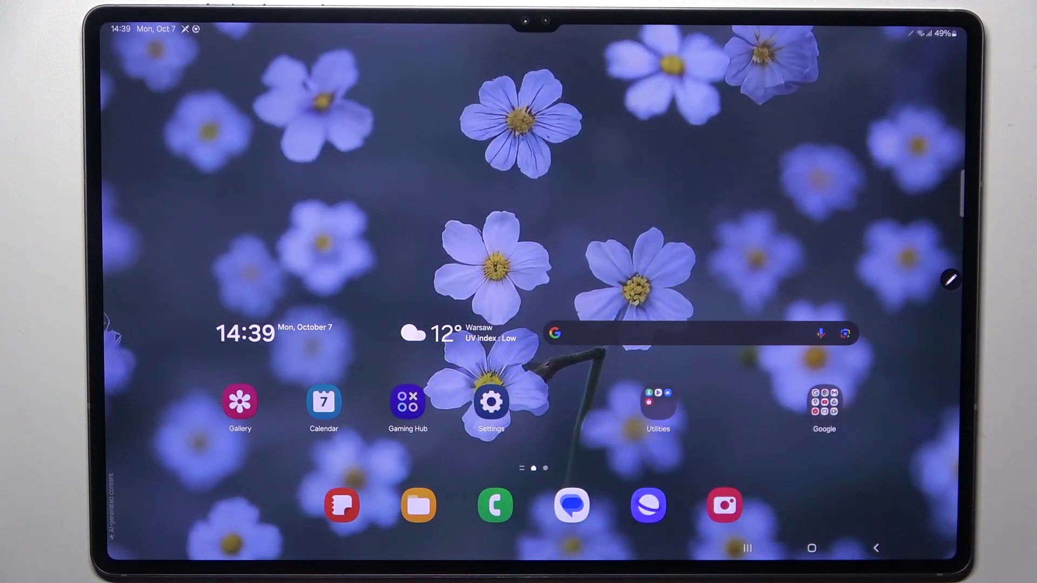